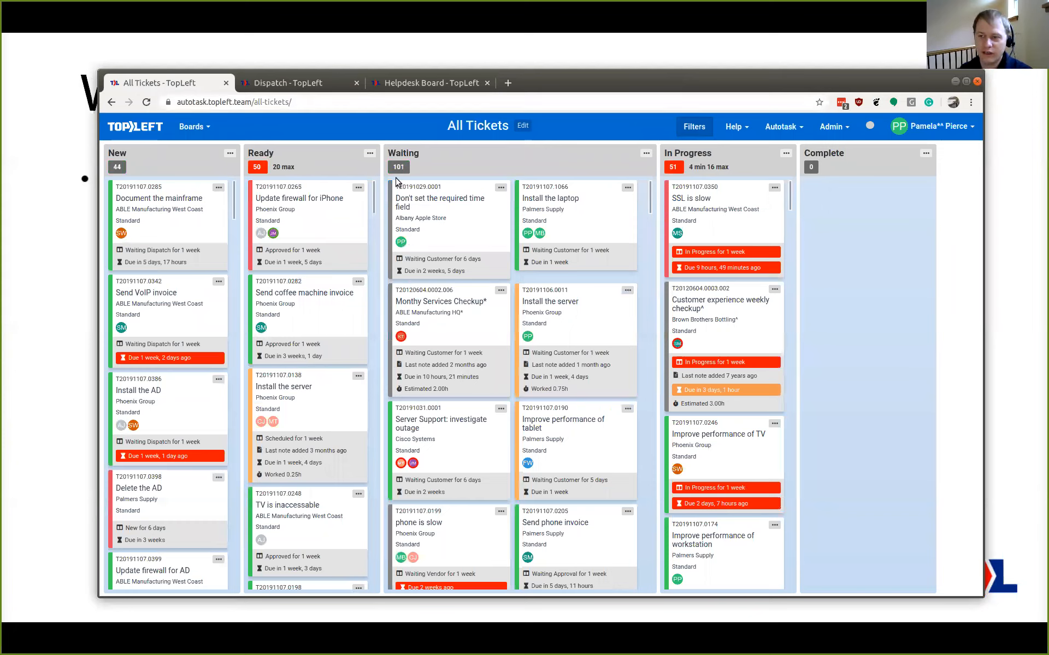
Try adding the SW:Developer I employee as a secondary resource on the "Don't set the required time field" ticket, and close Manage Resources without saving
{"action": "left_click", "coordinate": [500, 188]}
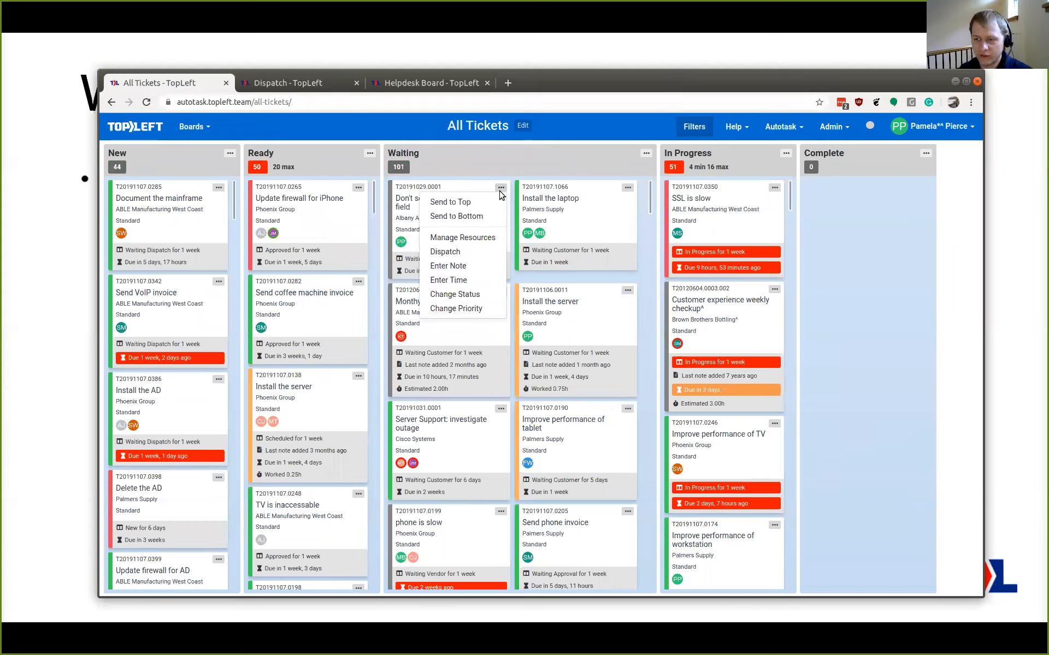
{"action": "left_click", "coordinate": [464, 237]}
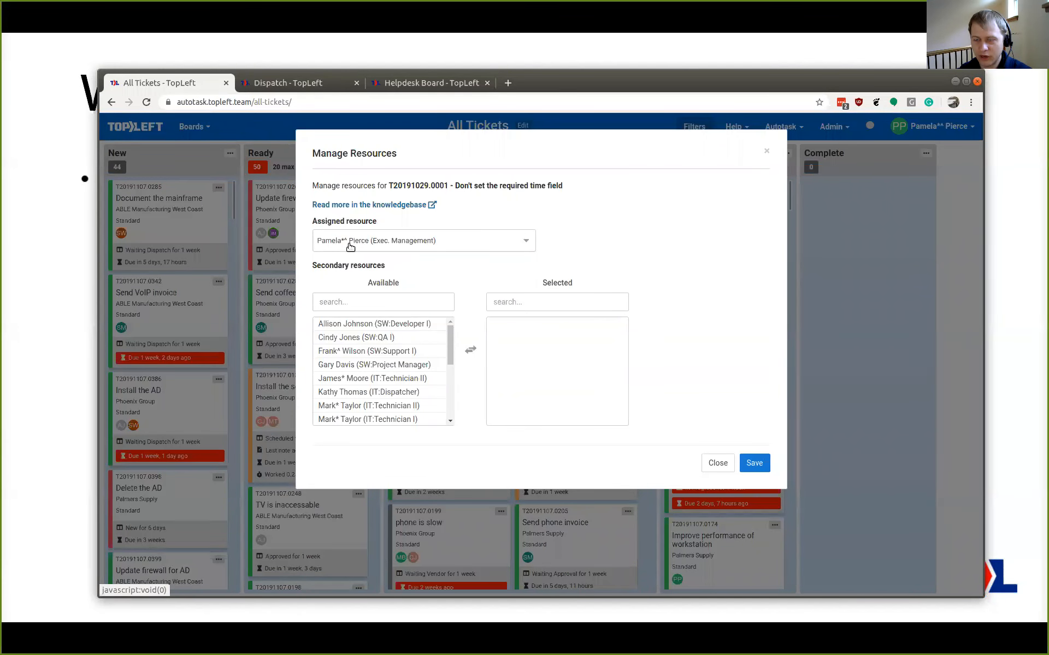
{"action": "left_click", "coordinate": [386, 247]}
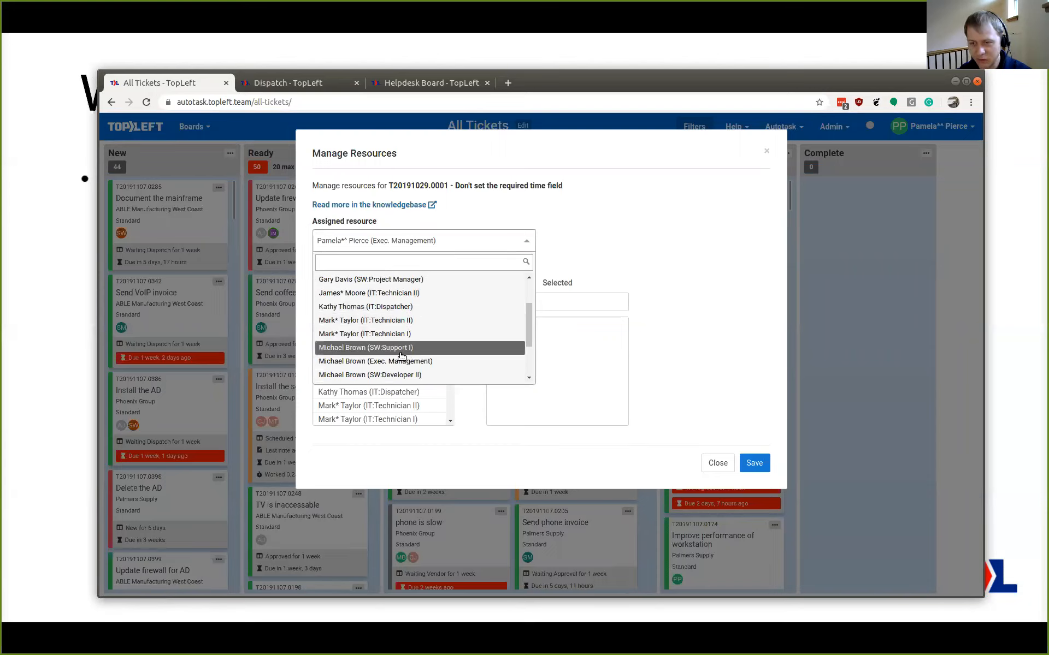
{"action": "left_click", "coordinate": [583, 222]}
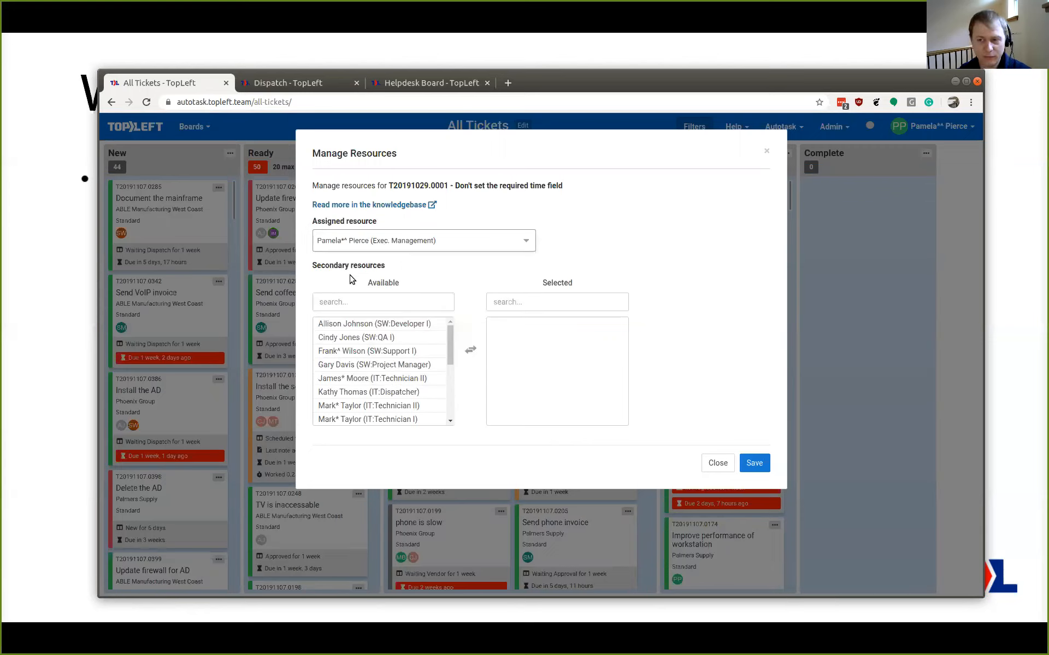
{"action": "left_click", "coordinate": [377, 391]}
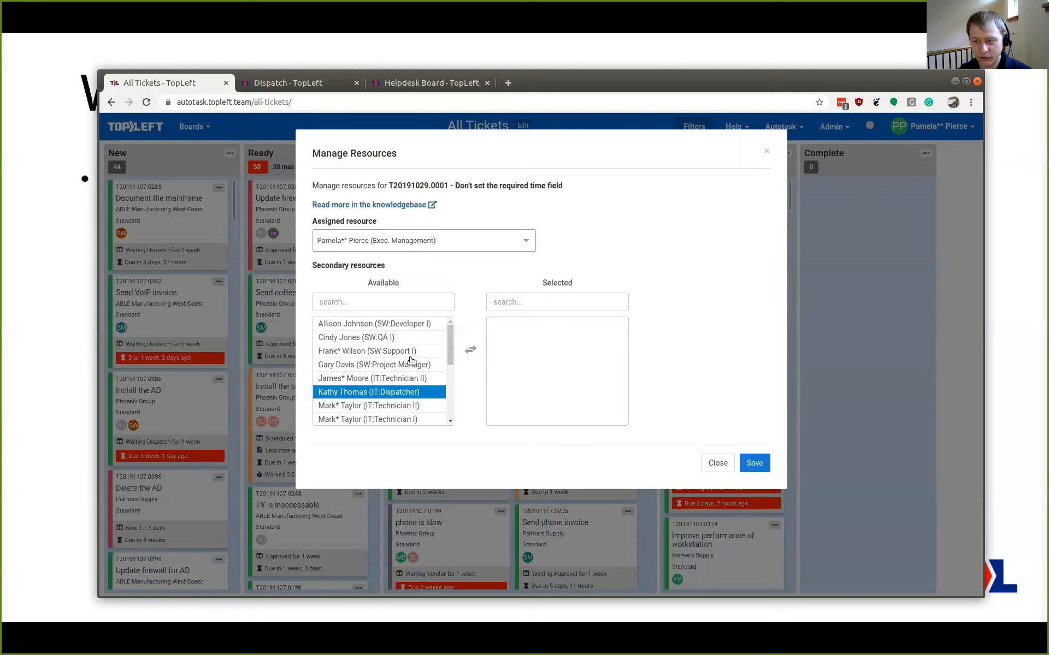
{"action": "double_click", "coordinate": [432, 326]}
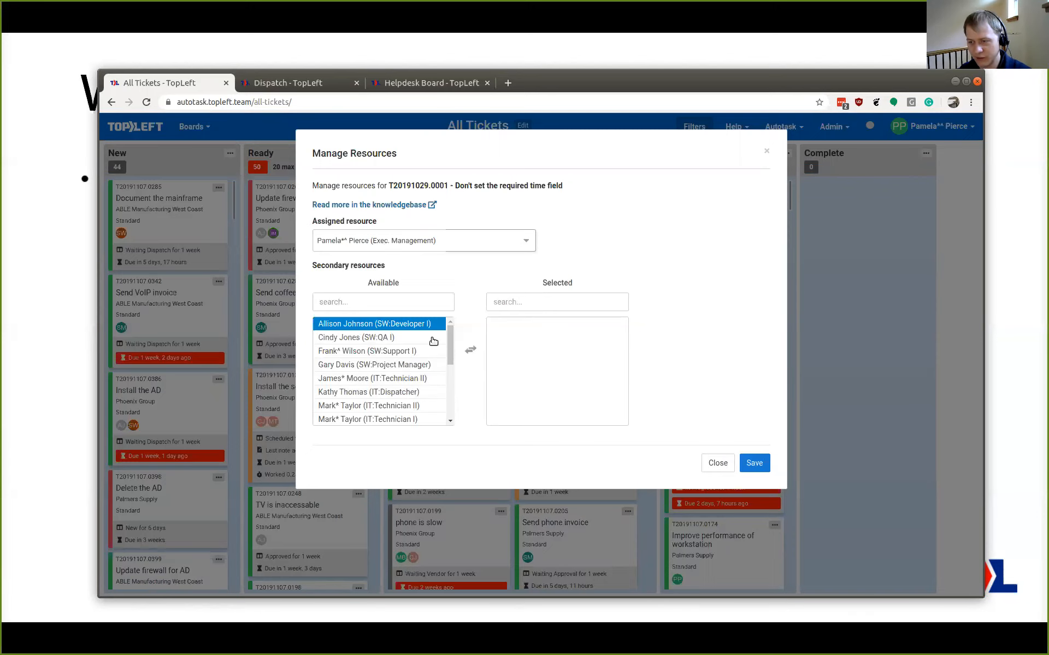
{"action": "left_click", "coordinate": [717, 463]}
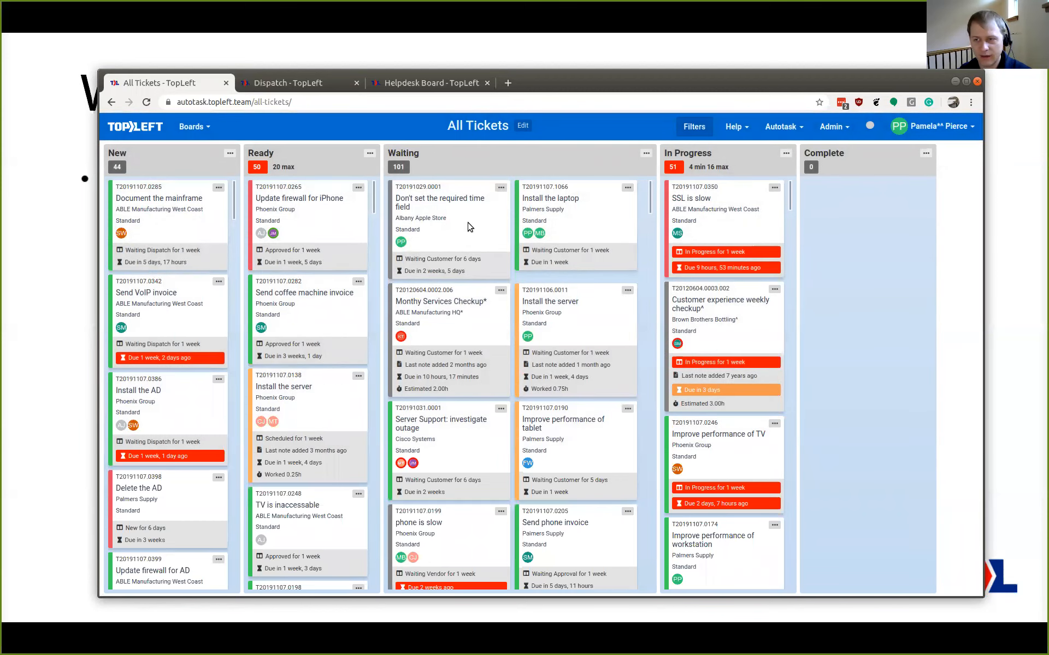
Review the Enter Time form for the "Don't set the required time field" ticket and close it without saving
{"action": "left_click", "coordinate": [501, 188]}
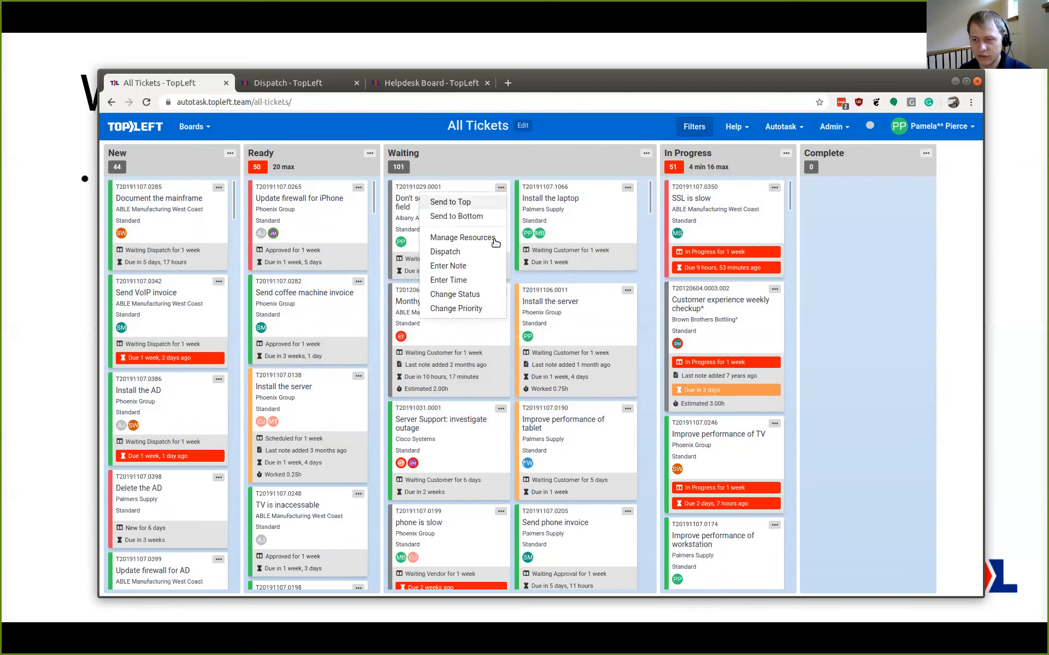
{"action": "left_click", "coordinate": [498, 190]}
{"action": "left_click", "coordinate": [499, 189]}
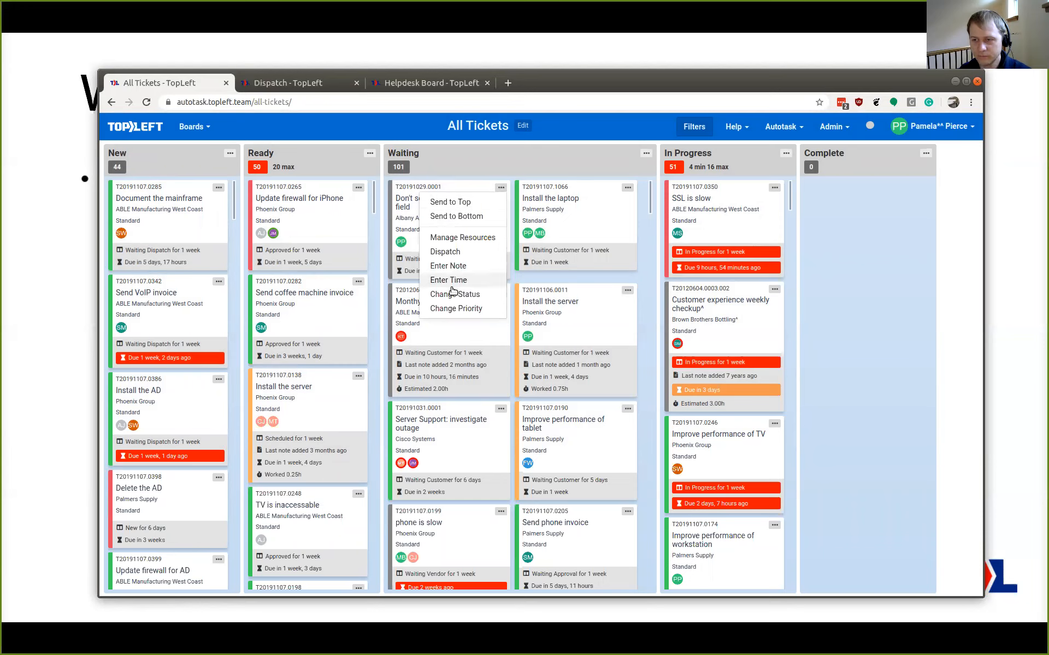
{"action": "left_click", "coordinate": [505, 284]}
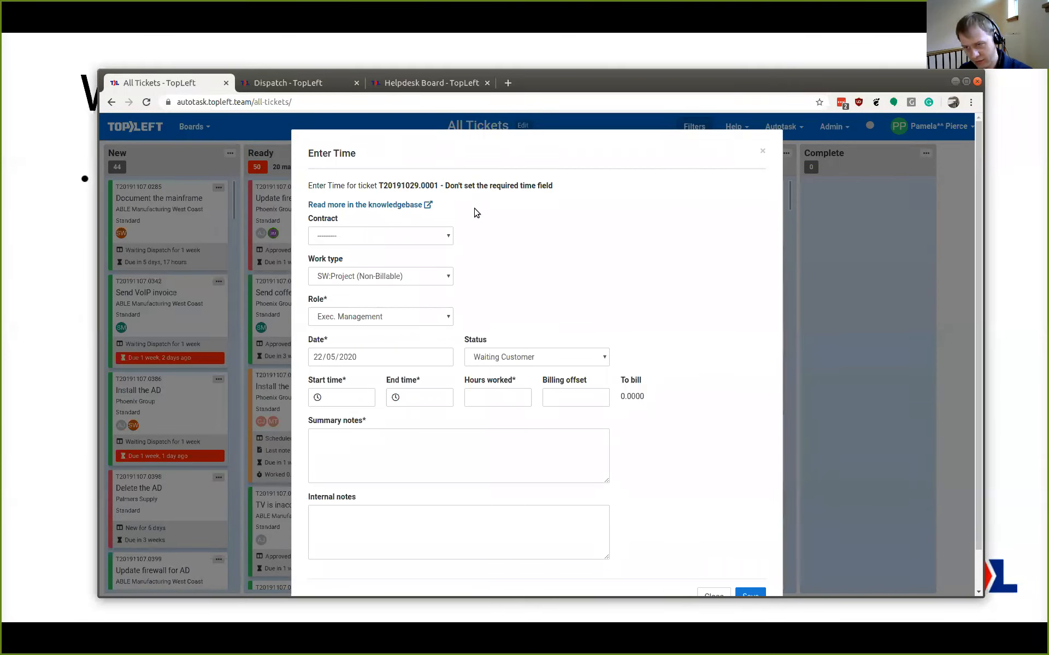
{"action": "scroll", "coordinate": [618, 480], "scroll_direction": "down", "scroll_amount": 2}
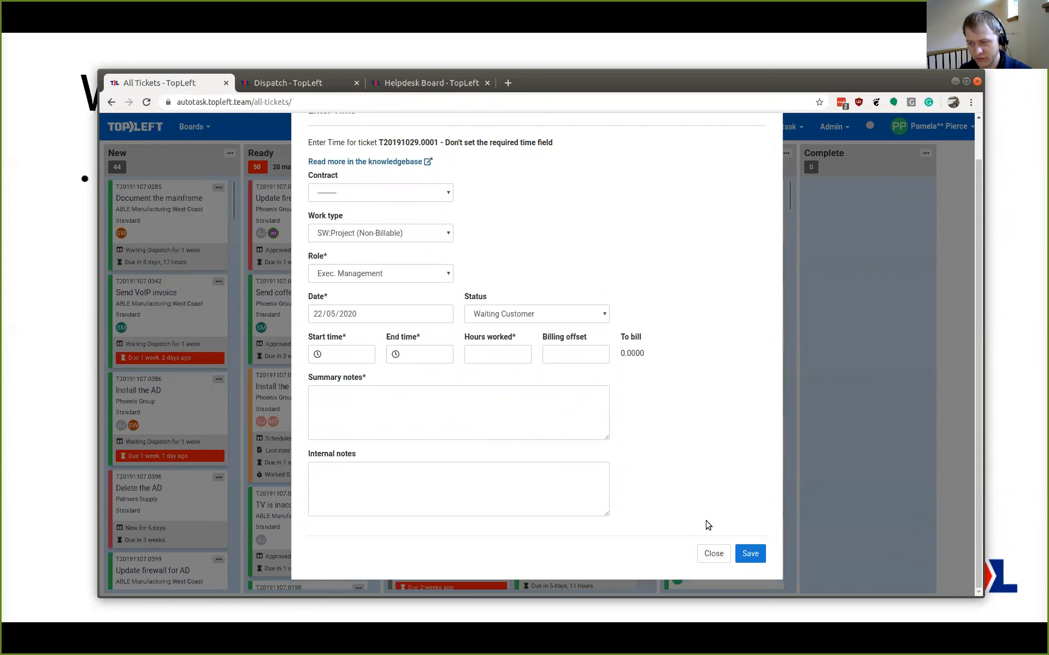
{"action": "left_click", "coordinate": [714, 554]}
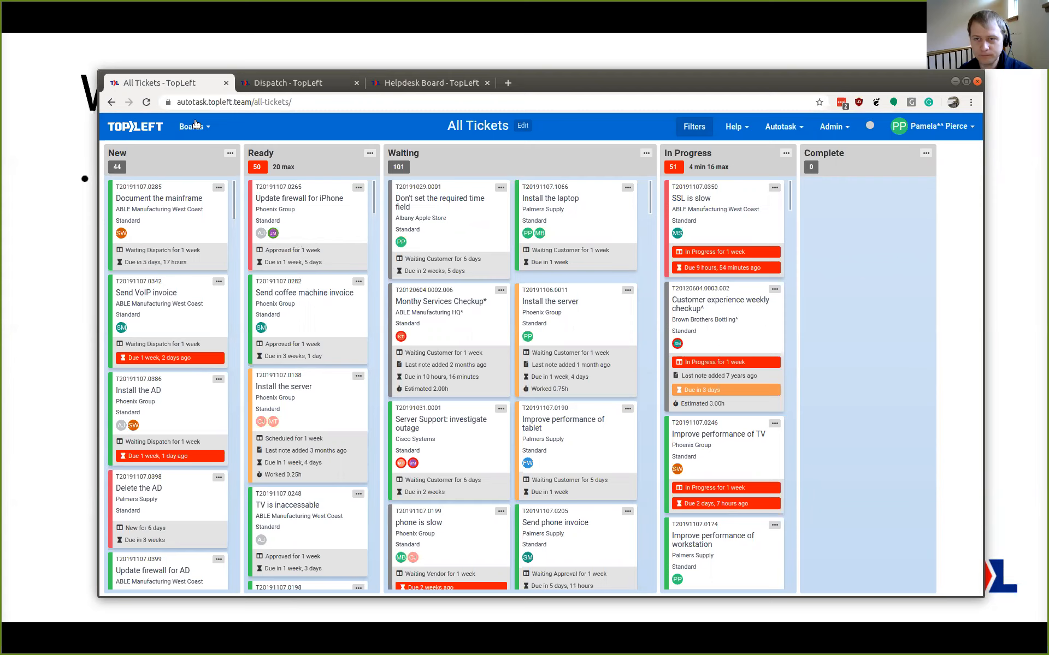
On the Dispatch board, move "Improve performance of server" to In Progress in the preceding member's swimlane, assigning the SW:Support I role
{"action": "left_click", "coordinate": [275, 88]}
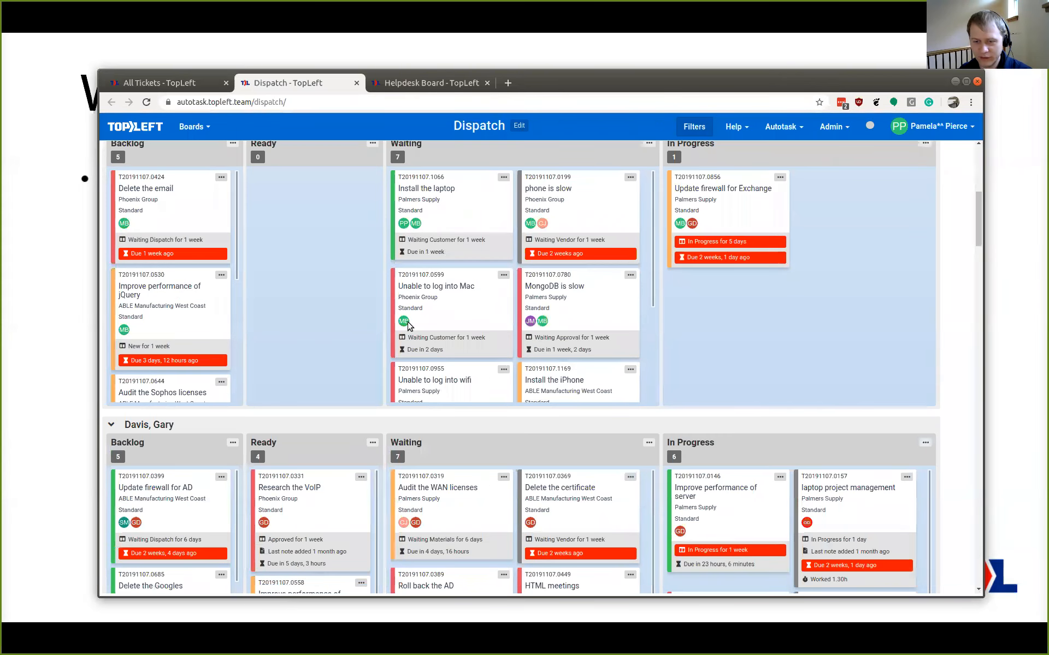
{"action": "scroll", "coordinate": [333, 276], "scroll_direction": "down", "scroll_amount": 3}
{"action": "scroll", "coordinate": [330, 273], "scroll_direction": "up", "scroll_amount": 3}
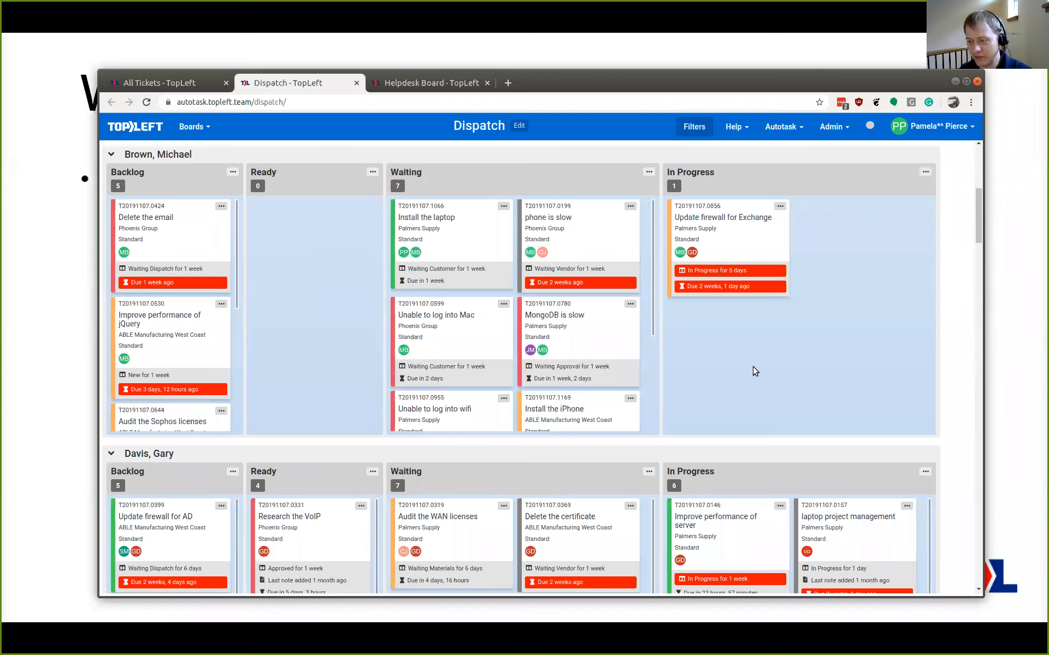
{"action": "scroll", "coordinate": [756, 377], "scroll_direction": "down", "scroll_amount": 2}
{"action": "scroll", "coordinate": [773, 324], "scroll_direction": "up", "scroll_amount": 1}
{"action": "left_click_drag", "start_coordinate": [755, 518], "coordinate": [792, 234]}
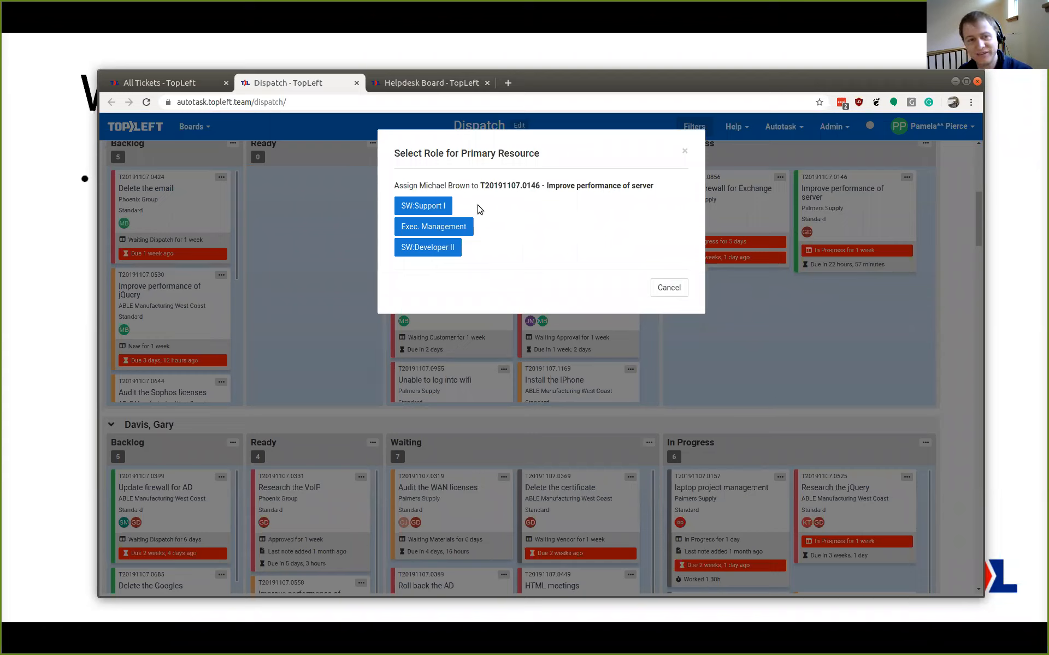
{"action": "left_click", "coordinate": [437, 206]}
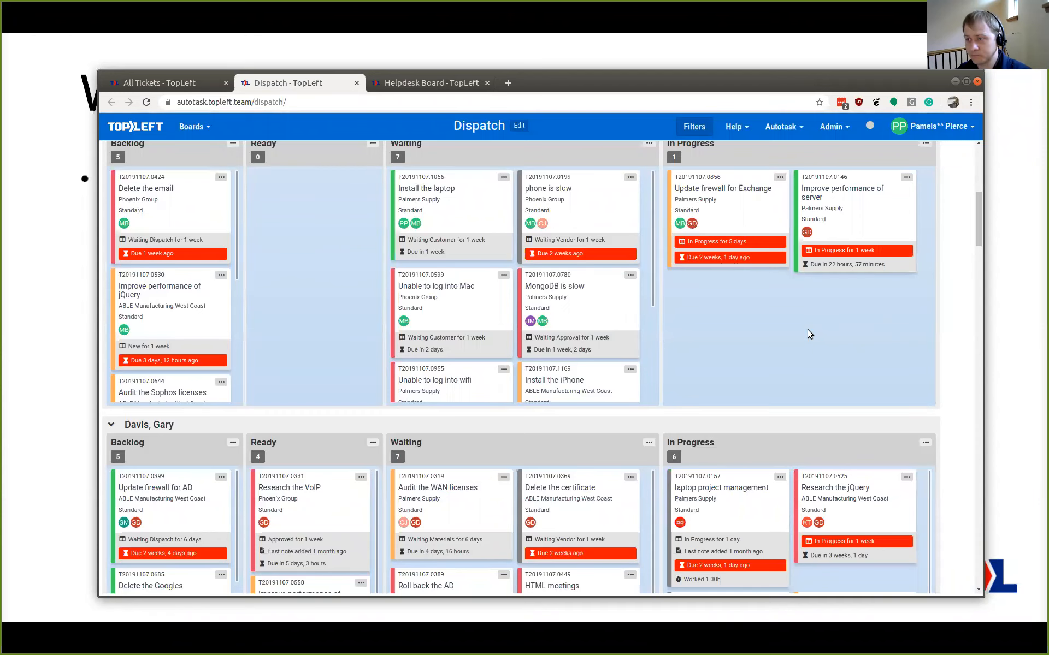
{"action": "scroll", "coordinate": [808, 335], "scroll_direction": "up", "scroll_amount": 1}
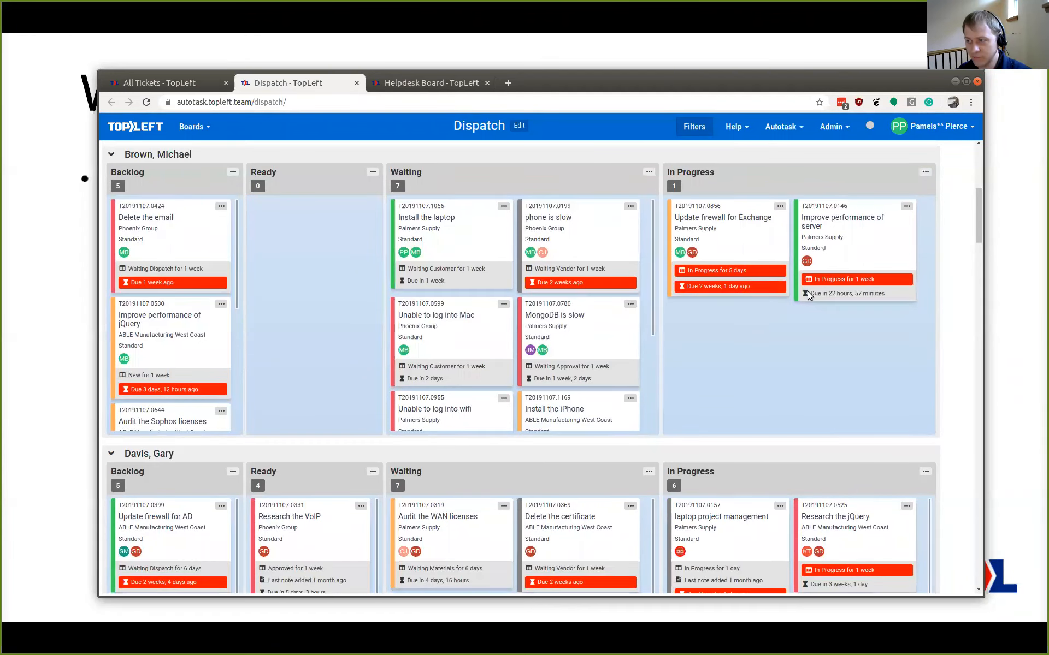
{"action": "mouse_move", "coordinate": [808, 264]}
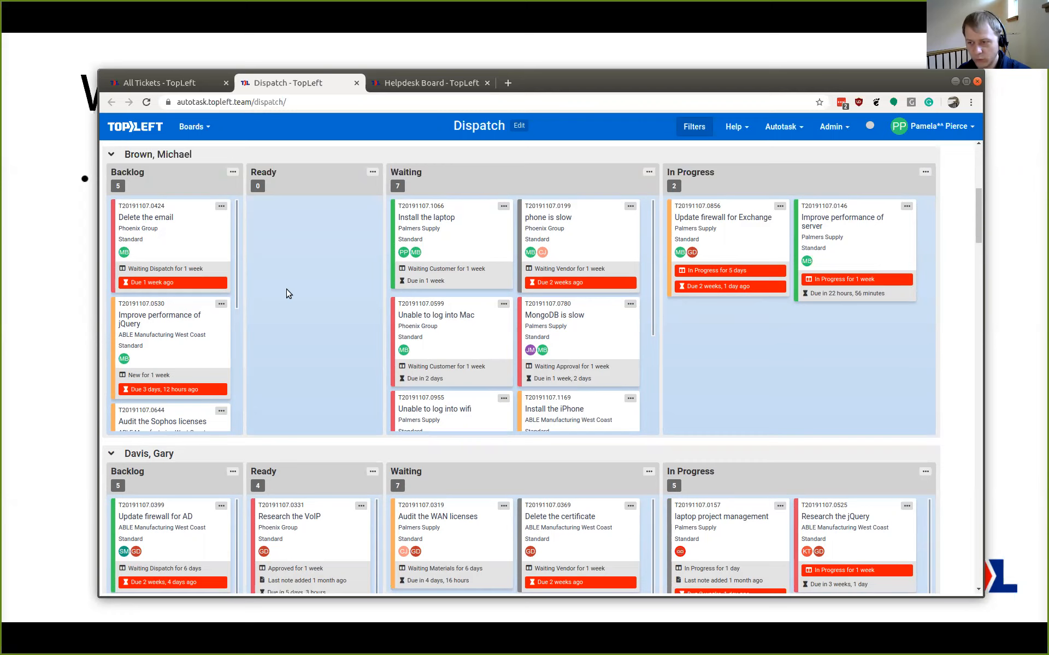
Return to the All Tickets board and check the resources on the "Update firewall for iPhone" and "Server Support: investigate outage" tickets
{"action": "left_click", "coordinate": [176, 85]}
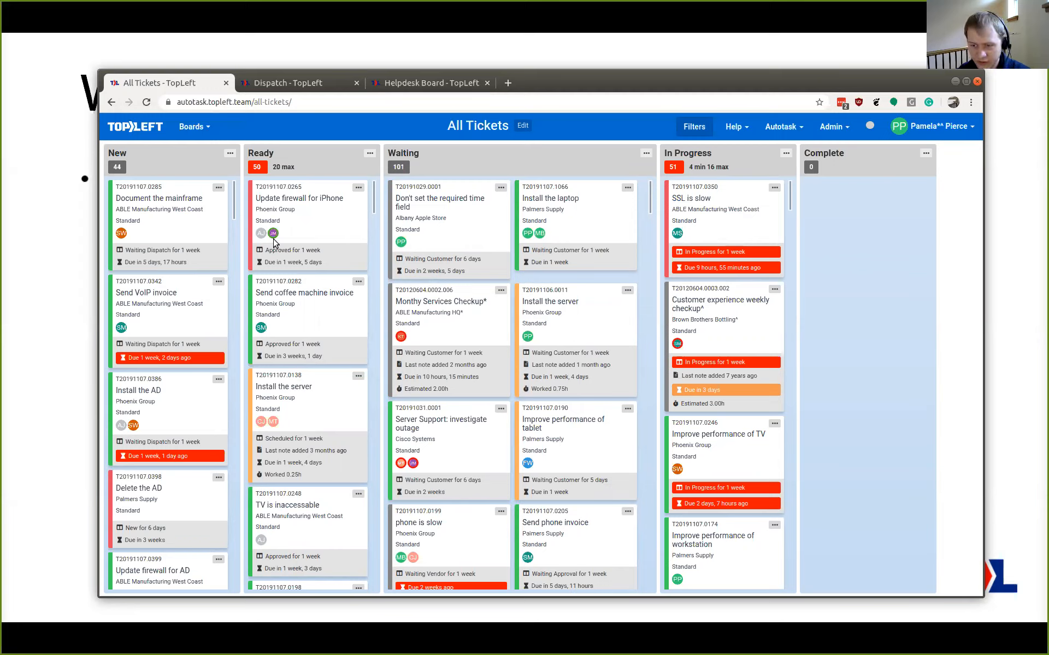
{"action": "mouse_move", "coordinate": [273, 235]}
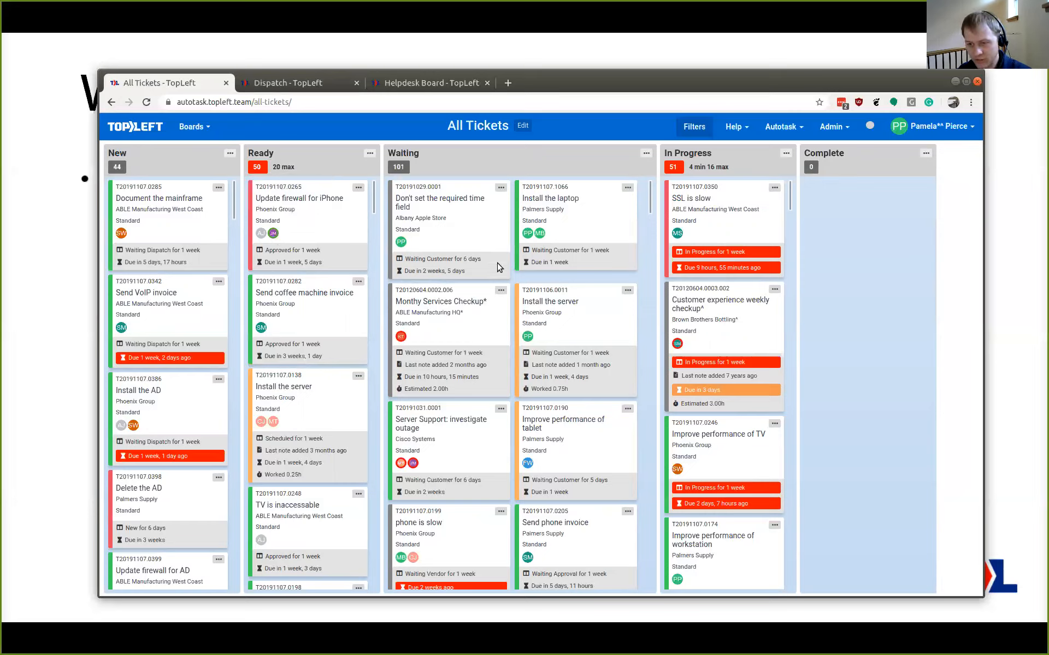
{"action": "mouse_move", "coordinate": [414, 465]}
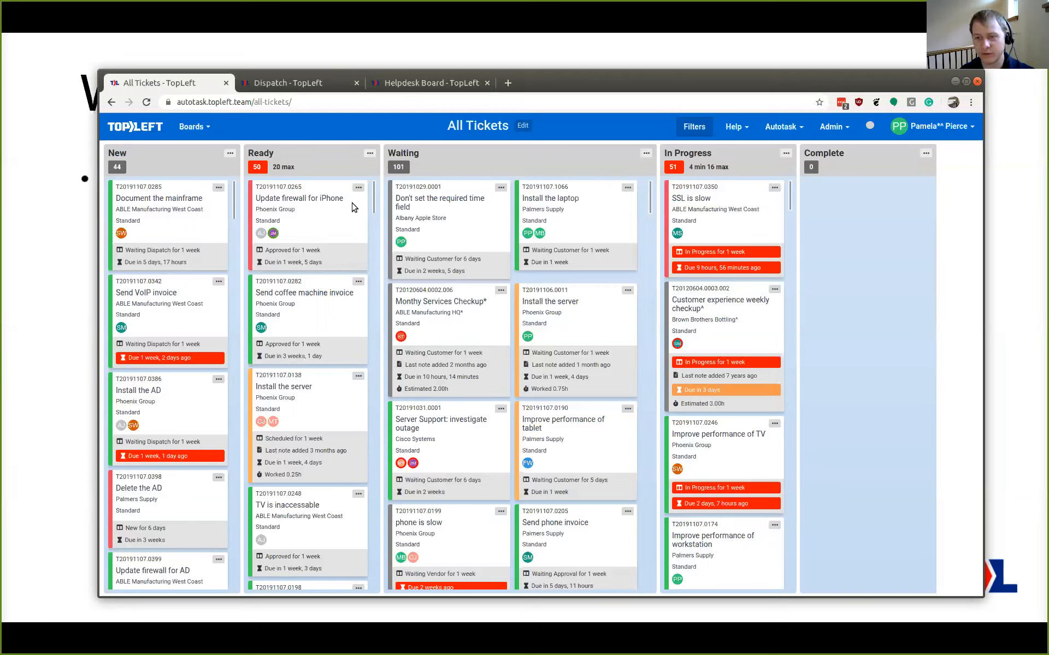
Start dispatching a service call for the "Don't set the required time field" ticket and select its assigned member as the resource
{"action": "left_click", "coordinate": [502, 188]}
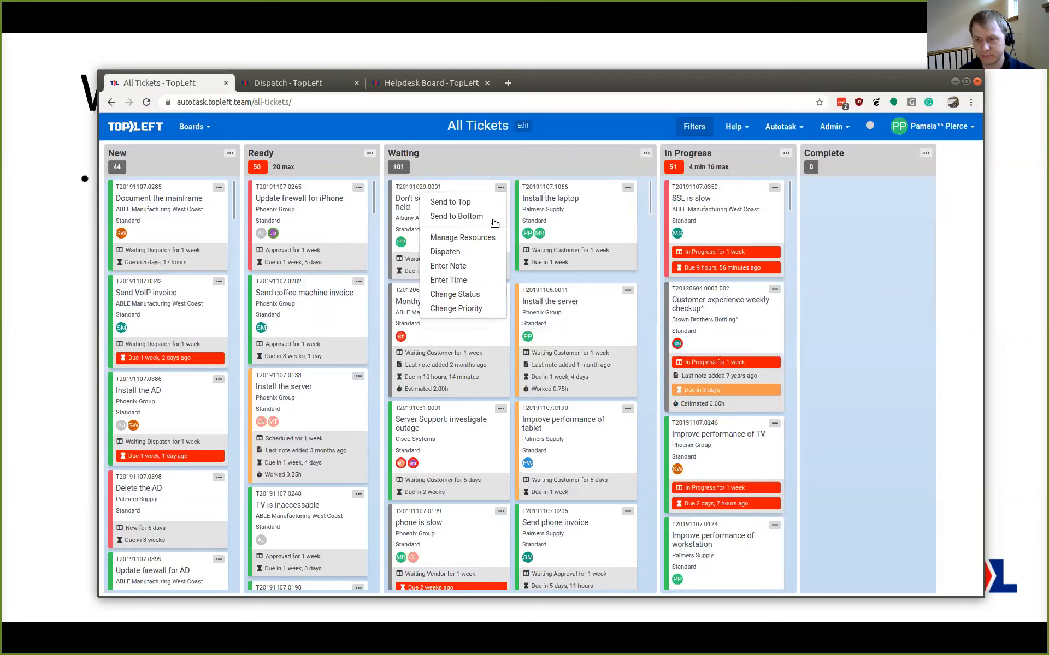
{"action": "left_click", "coordinate": [453, 252]}
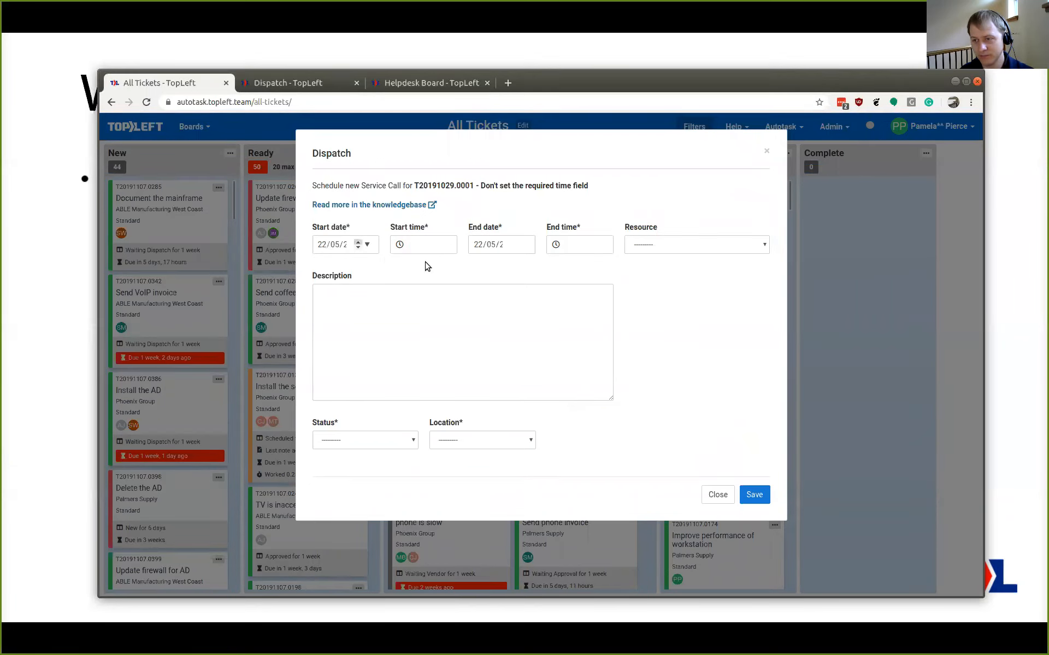
{"action": "left_click", "coordinate": [649, 246]}
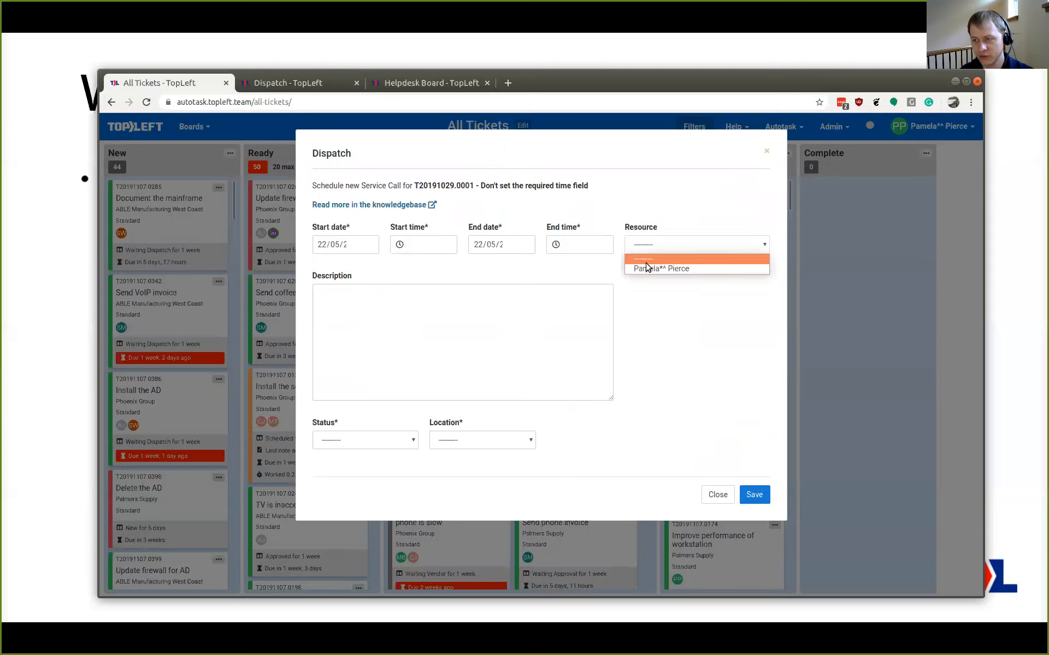
{"action": "left_click", "coordinate": [645, 268]}
{"action": "left_click", "coordinate": [382, 327]}
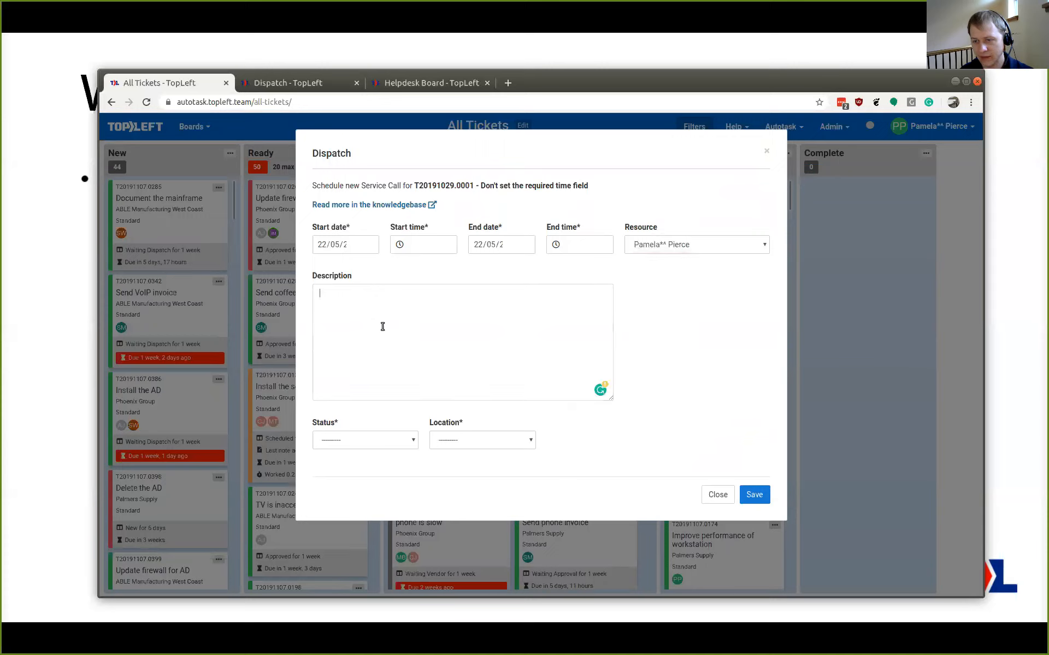
{"action": "left_click", "coordinate": [694, 246]}
{"action": "left_click", "coordinate": [696, 304]}
Examine the service call's description, status, location and resource fields, and close the Dispatch form without saving
{"action": "left_click", "coordinate": [344, 327]}
{"action": "left_click", "coordinate": [415, 436]}
{"action": "left_click", "coordinate": [547, 407]}
{"action": "left_click", "coordinate": [497, 440]}
{"action": "left_click", "coordinate": [518, 368]}
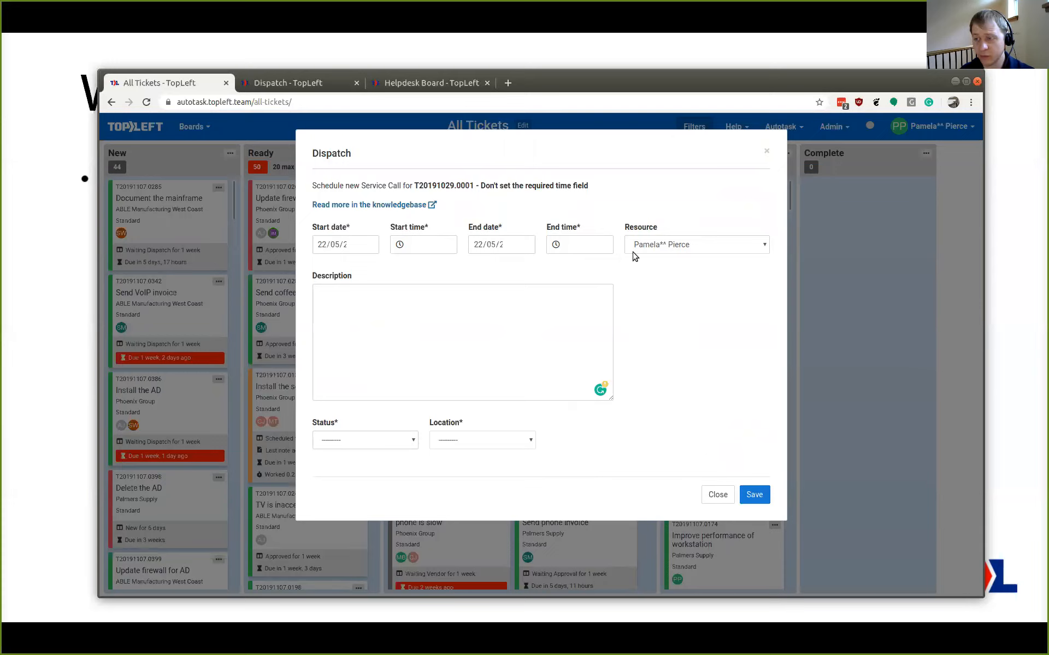
{"action": "left_click", "coordinate": [663, 244]}
{"action": "left_click", "coordinate": [665, 273]}
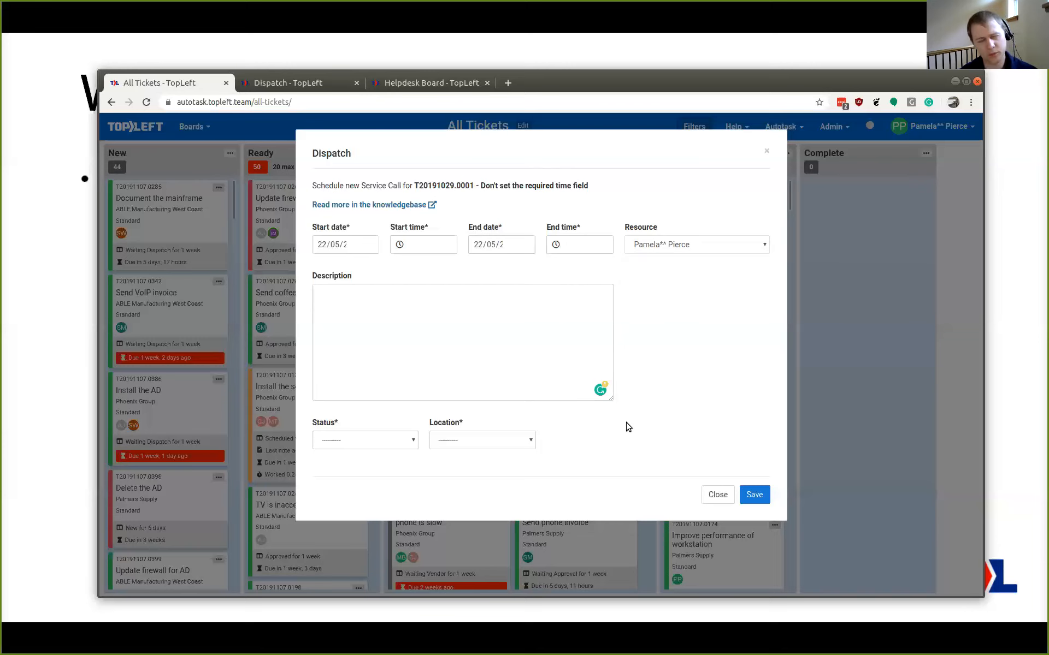
{"action": "left_click", "coordinate": [712, 498]}
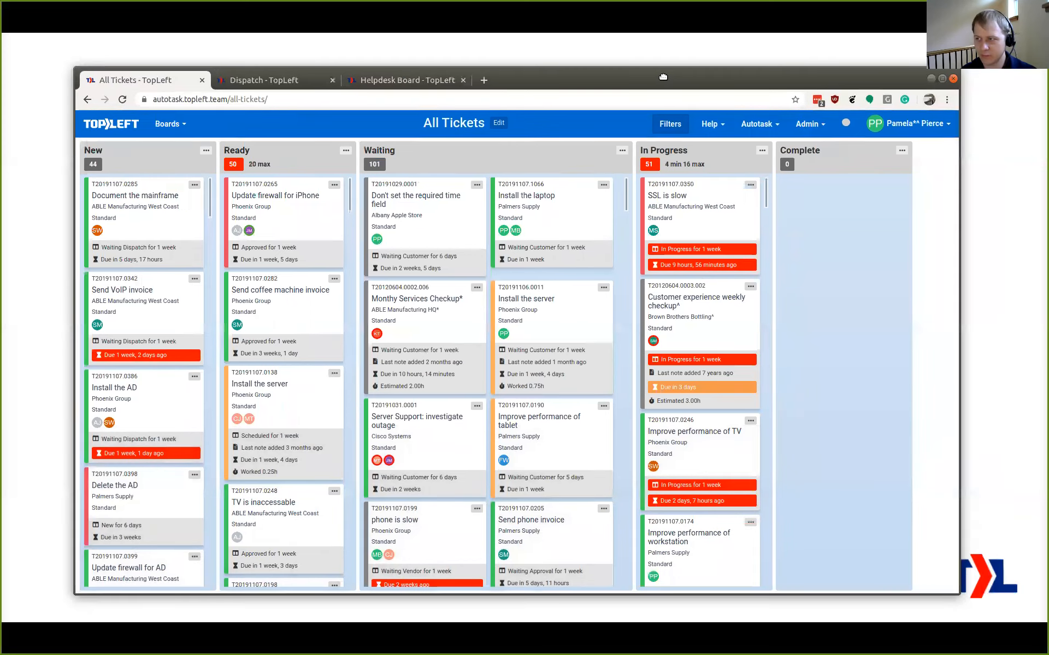
Put the browser window away and advance the presentation to the "What's Coming" slide
{"action": "left_click_drag", "start_coordinate": [672, 84], "coordinate": [2, 129]}
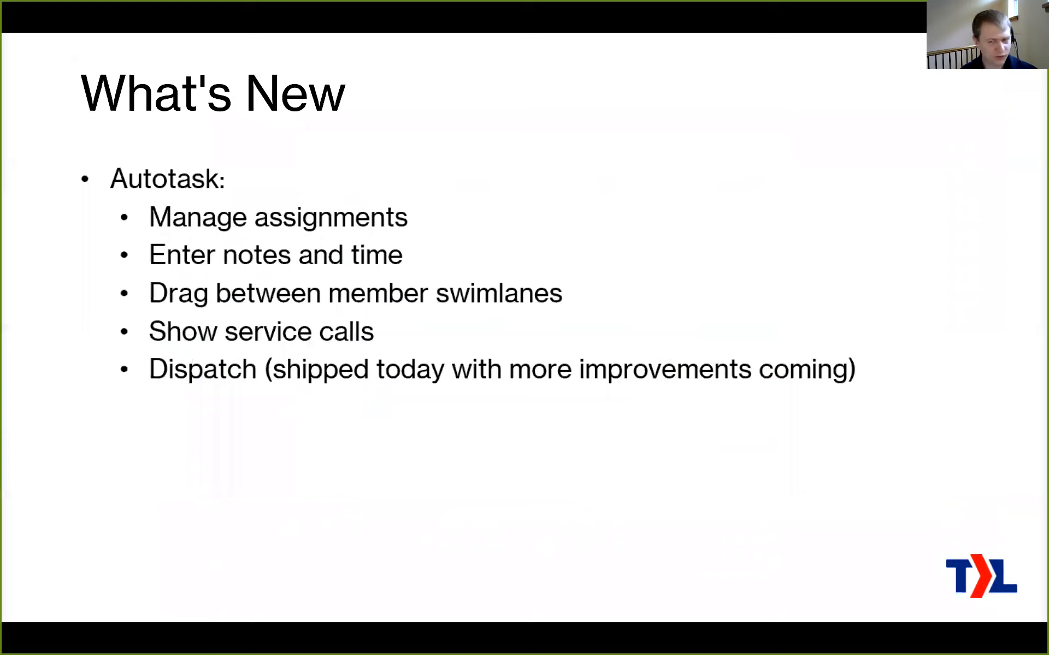
{"action": "left_click", "coordinate": [341, 375]}
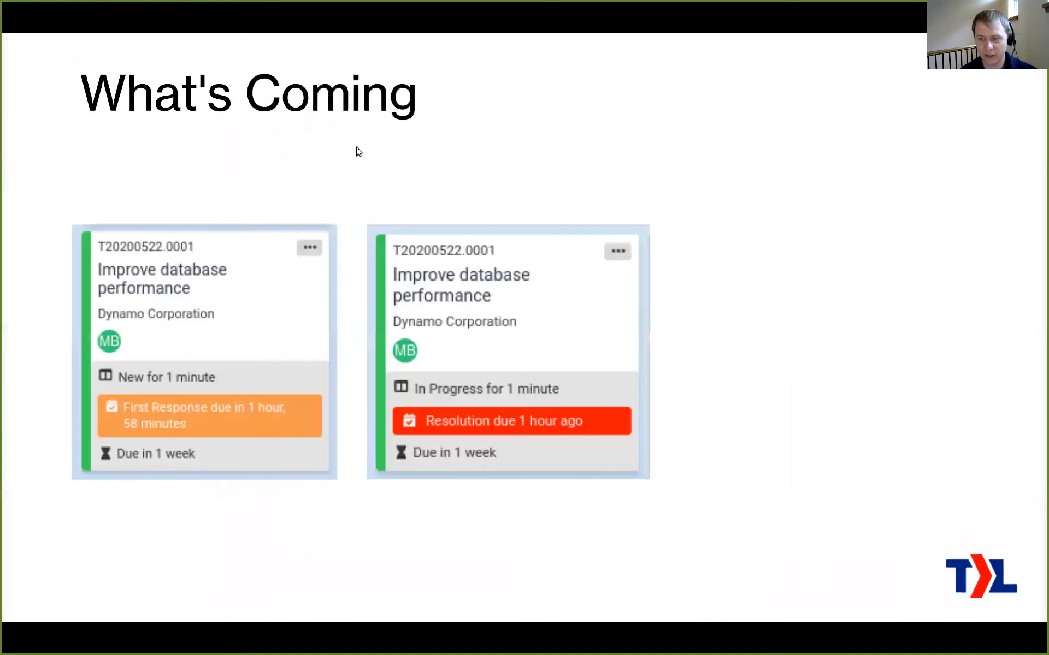